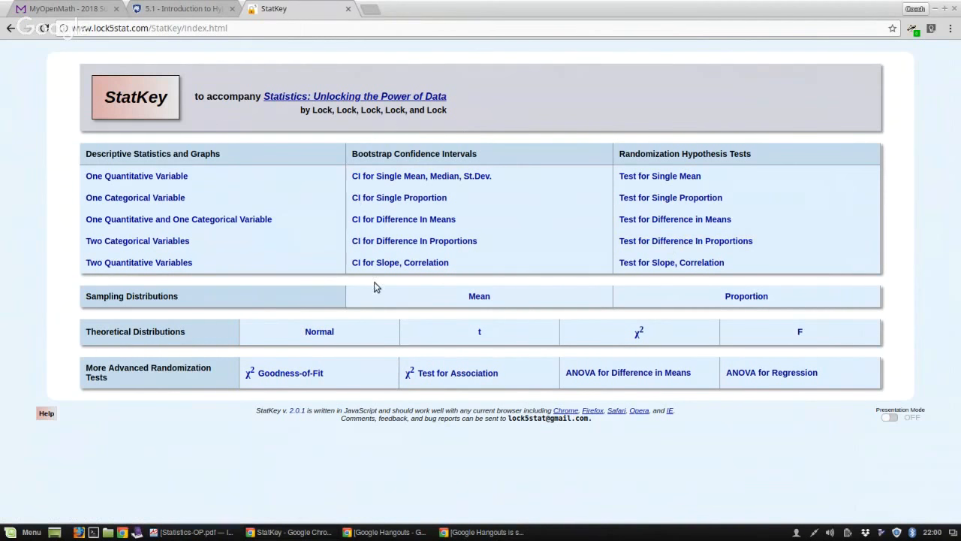
Step: Open the theoretical Normal distribution and shade both tails with the right cutoff set to 1
{"action": "left_click", "coordinate": [319, 336]}
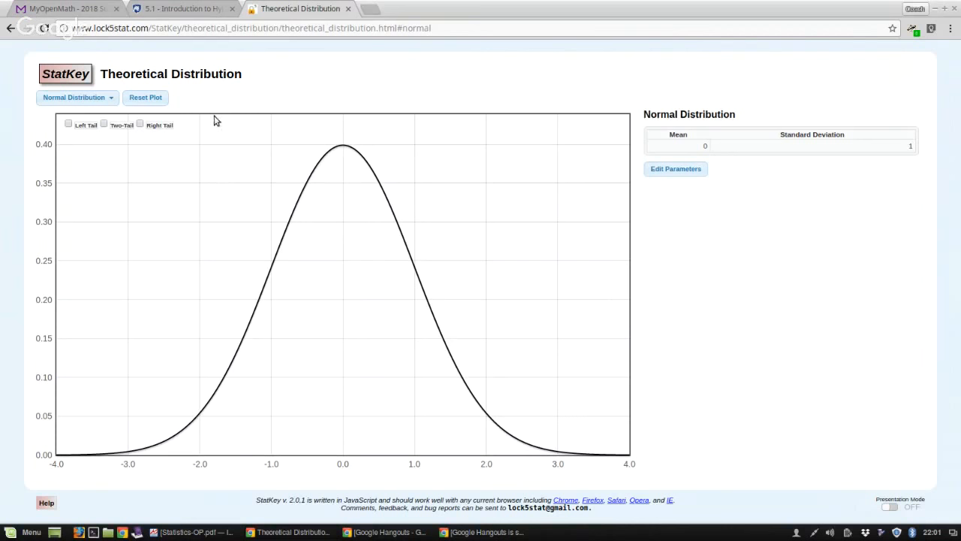
{"action": "left_click", "coordinate": [104, 125]}
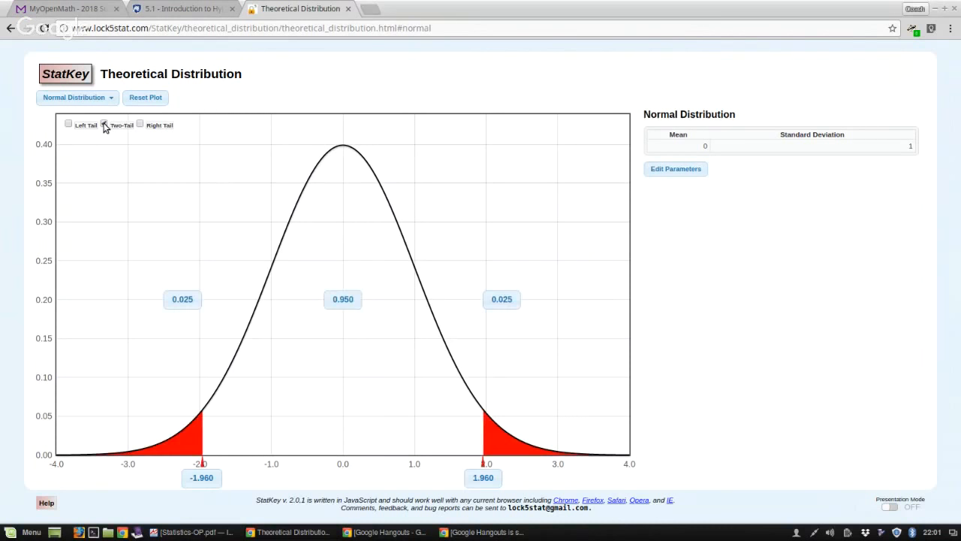
{"action": "left_click", "coordinate": [485, 477]}
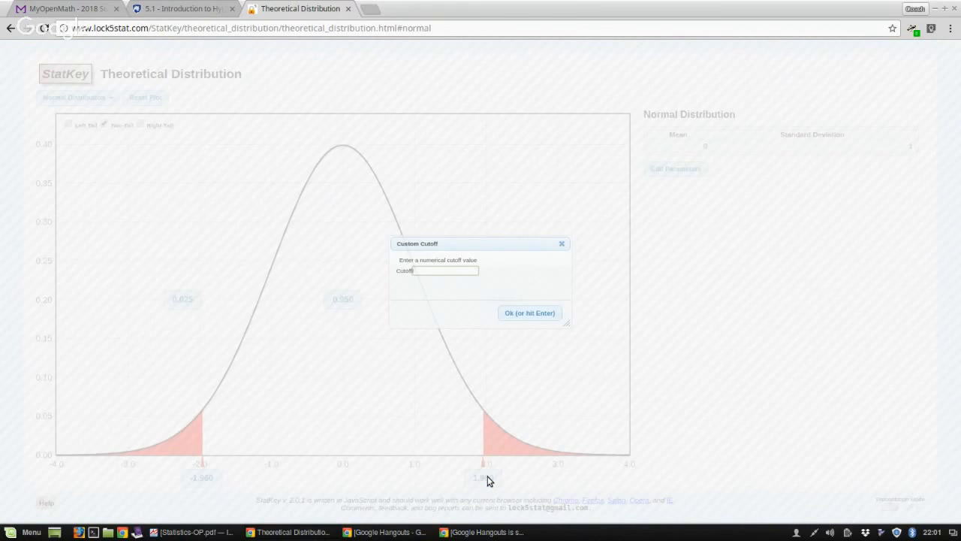
{"action": "type", "text": "1"}
{"action": "left_click", "coordinate": [534, 314]}
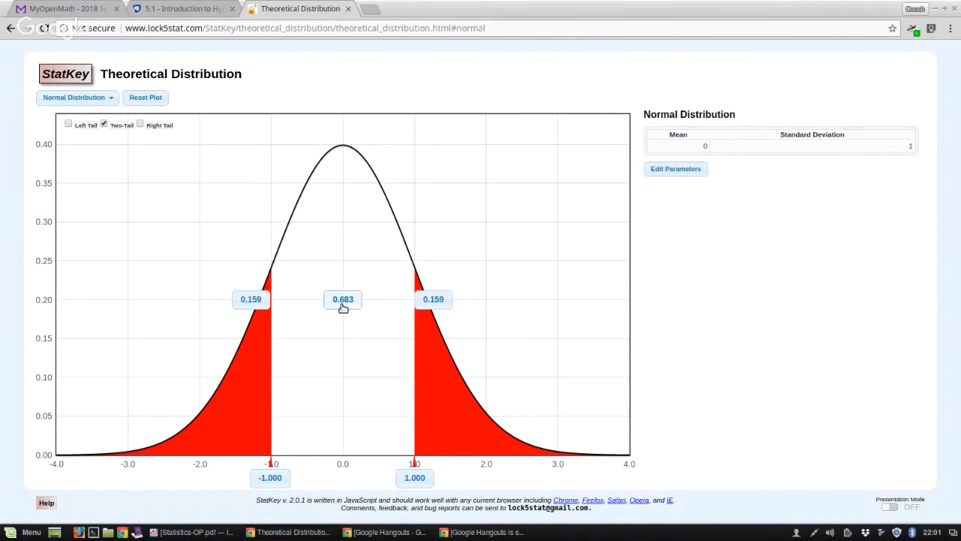
Step: Set the normal distribution's mean to 98.6 and its standard deviation to 0.7
{"action": "key", "text": "ctrl+plus"}
{"action": "key", "text": "ctrl+plus"}
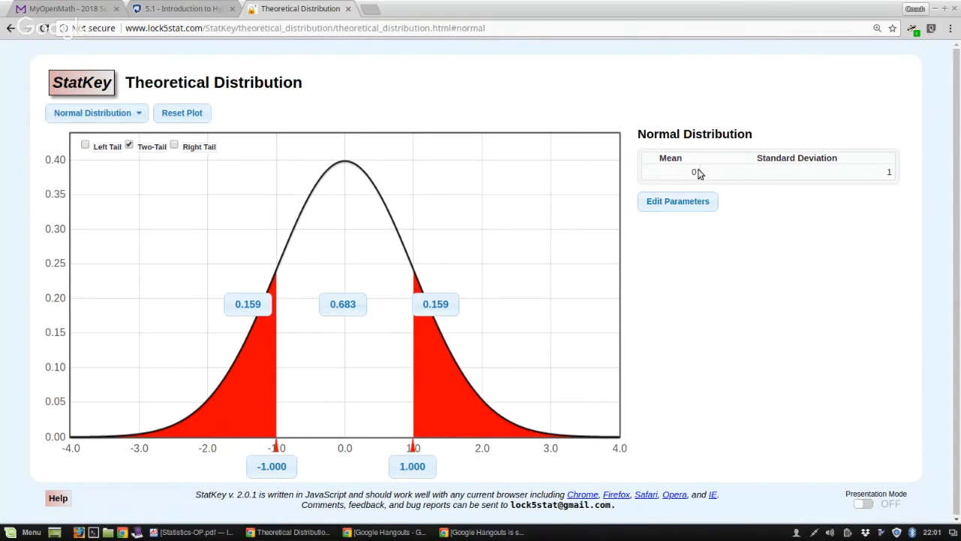
{"action": "left_click", "coordinate": [681, 199]}
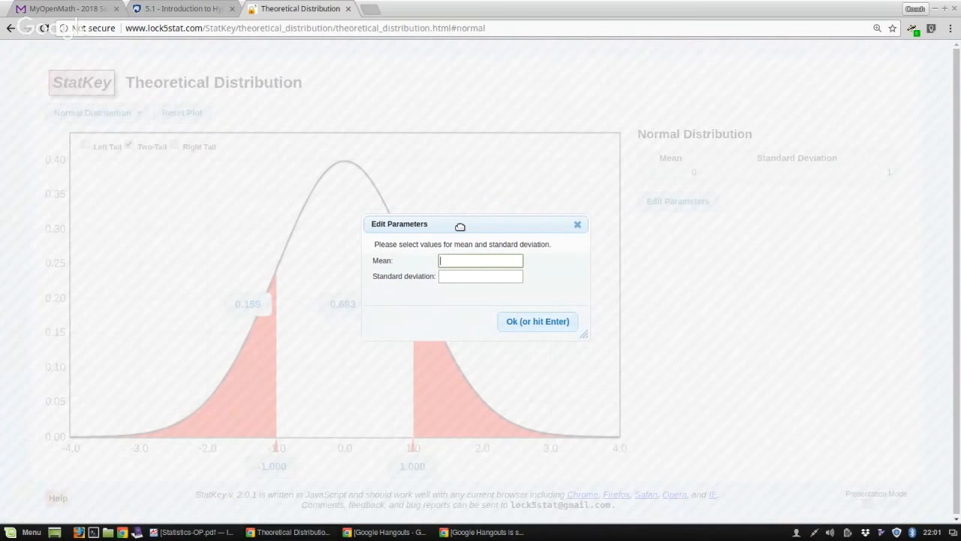
{"action": "type", "text": "98.6"}
{"action": "left_click", "coordinate": [451, 278]}
{"action": "type", "text": "0."}
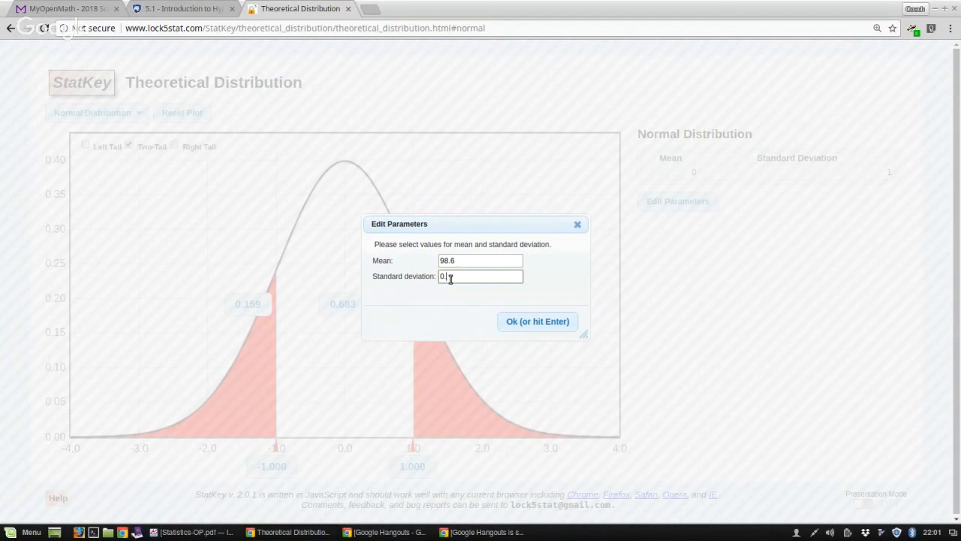
{"action": "type", "text": "7"}
{"action": "left_click", "coordinate": [554, 324]}
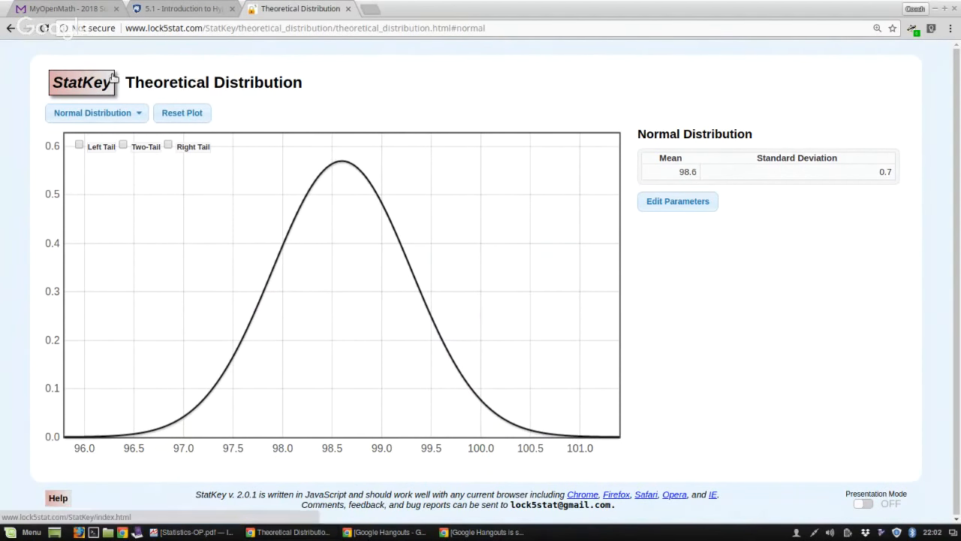
Step: Shade both tails of the distribution and set the upper cutoff to 99.3
{"action": "left_click", "coordinate": [124, 147]}
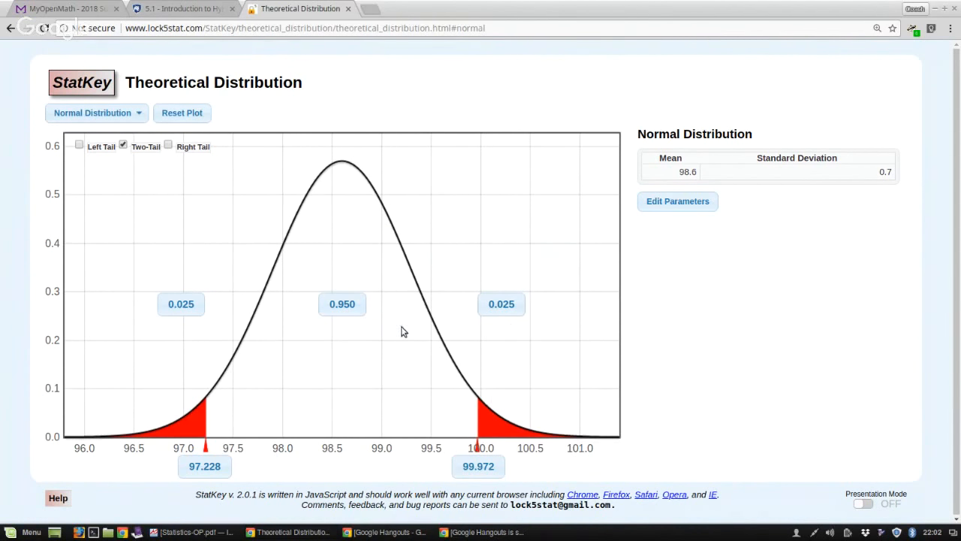
{"action": "left_click", "coordinate": [484, 467]}
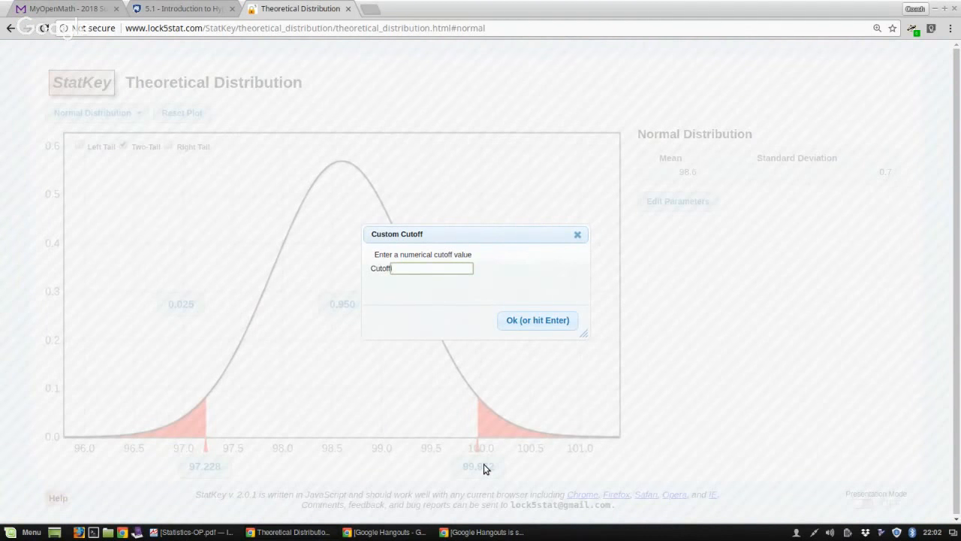
{"action": "type", "text": "99.3"}
{"action": "left_click", "coordinate": [543, 320]}
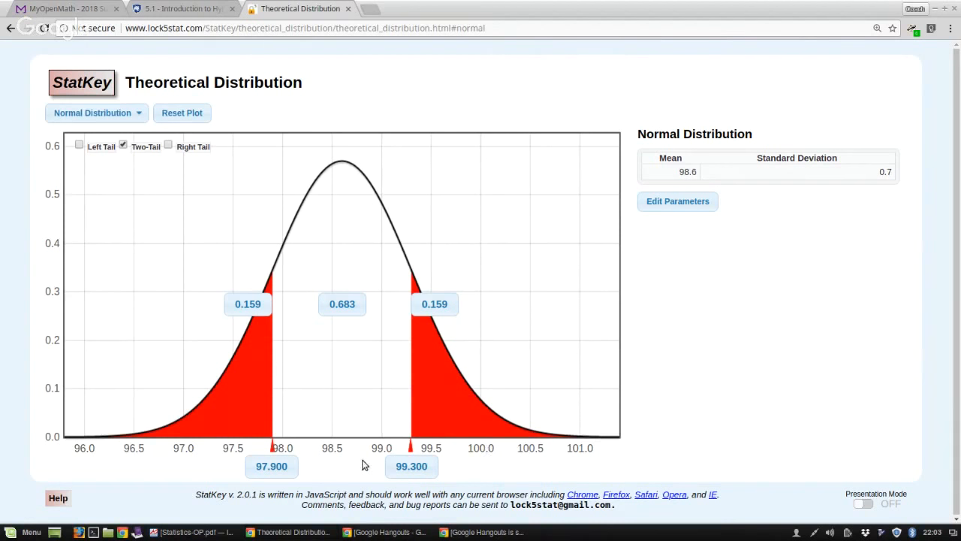
Step: Change the upper cutoff of the two-tailed shading to 100
{"action": "left_click", "coordinate": [414, 468]}
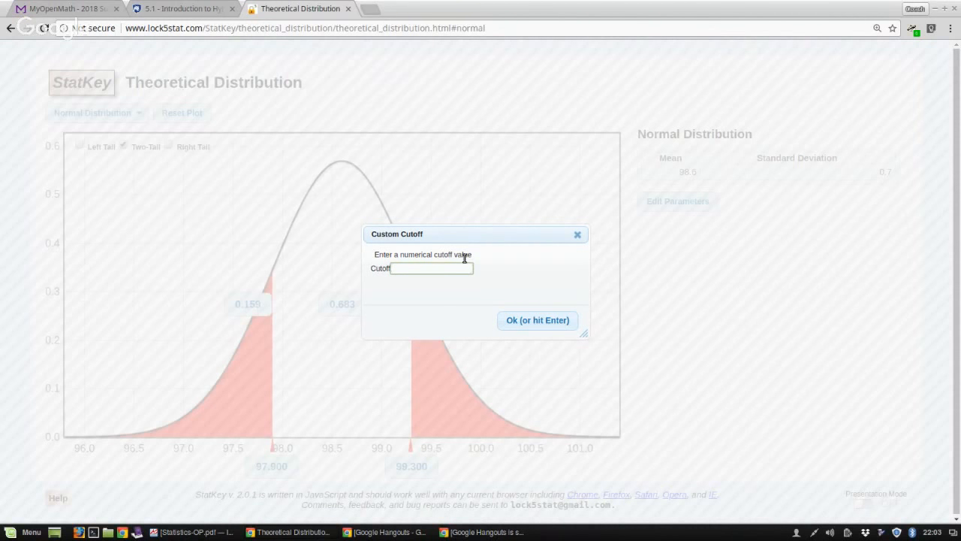
{"action": "type", "text": "100"}
{"action": "left_click", "coordinate": [528, 324]}
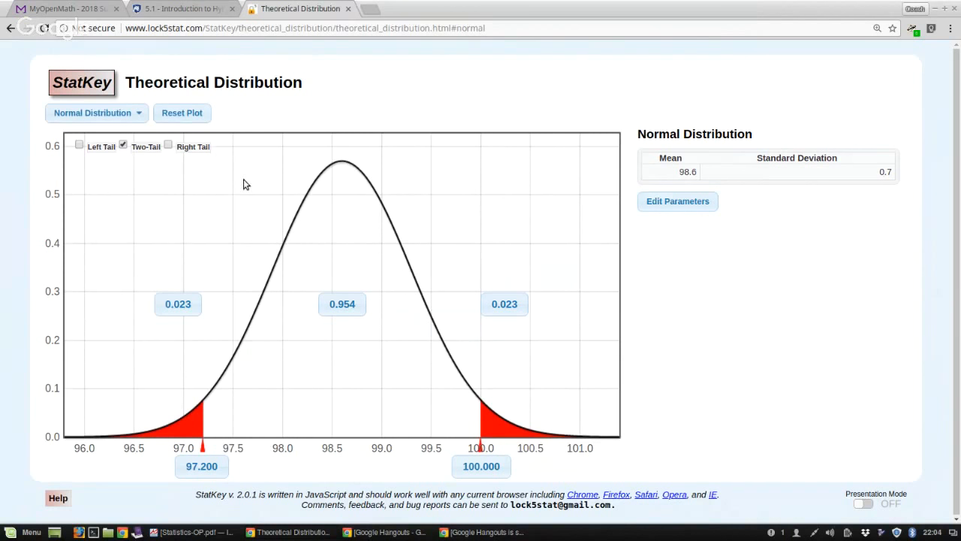
Step: Reset the plot and reapply a mean of 98.6 and a standard deviation of 0.7
{"action": "left_click", "coordinate": [169, 145]}
{"action": "left_click", "coordinate": [197, 121]}
{"action": "left_click", "coordinate": [174, 145]}
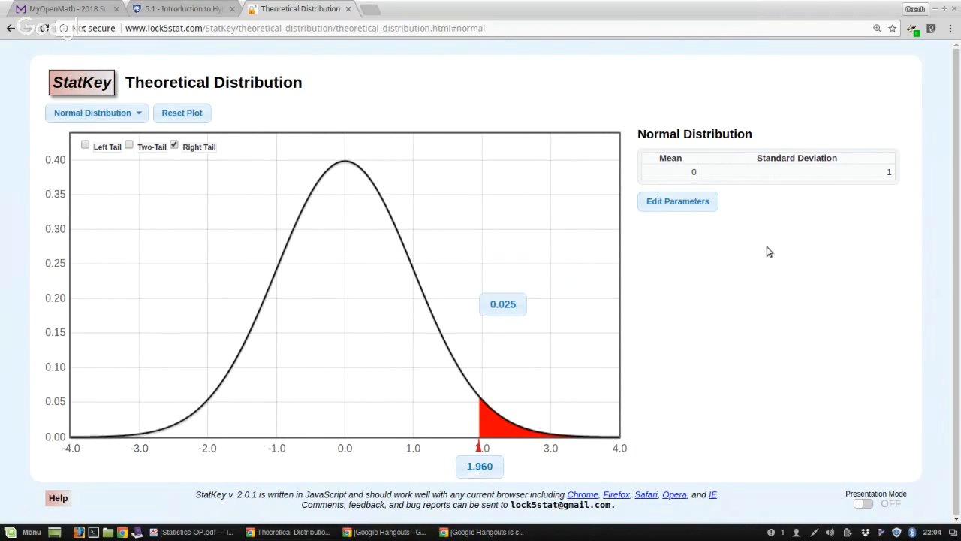
{"action": "left_click", "coordinate": [678, 199]}
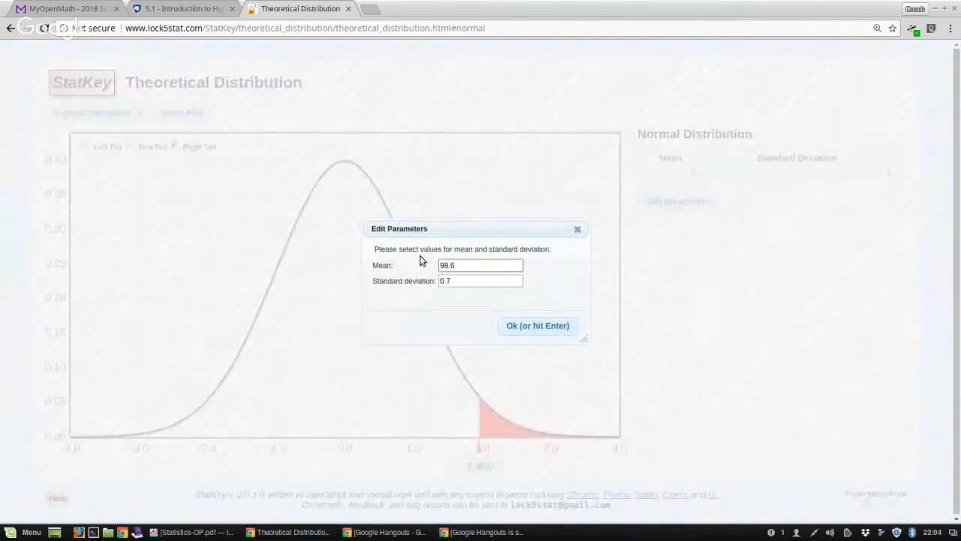
{"action": "left_click", "coordinate": [557, 327]}
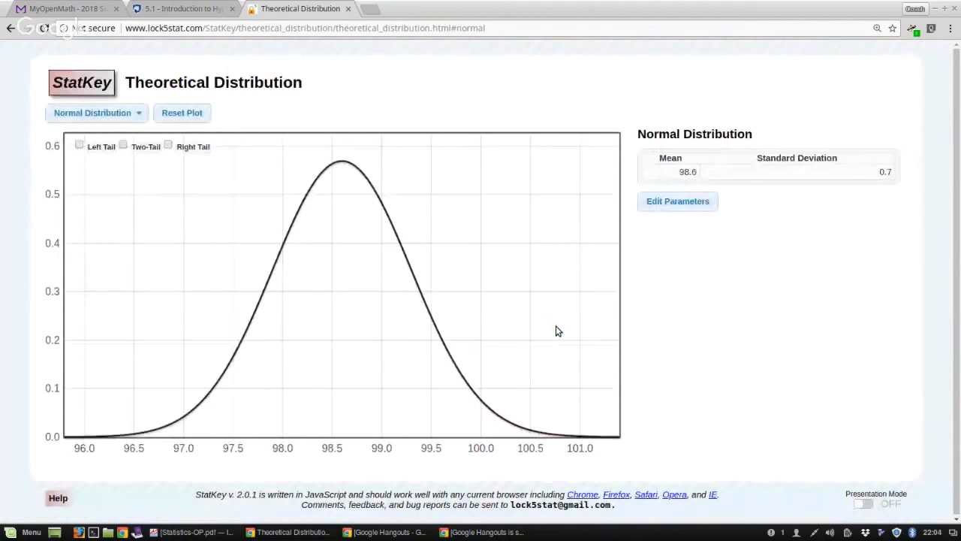
Step: Shade only the right tail of the distribution and set its cutoff to 101
{"action": "left_click", "coordinate": [169, 145]}
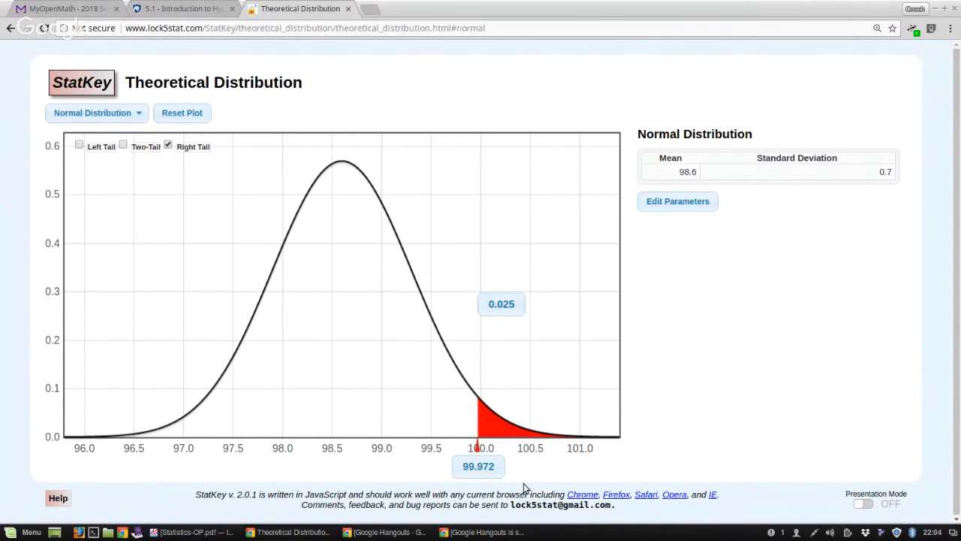
{"action": "left_click", "coordinate": [484, 468]}
{"action": "type", "text": "100"}
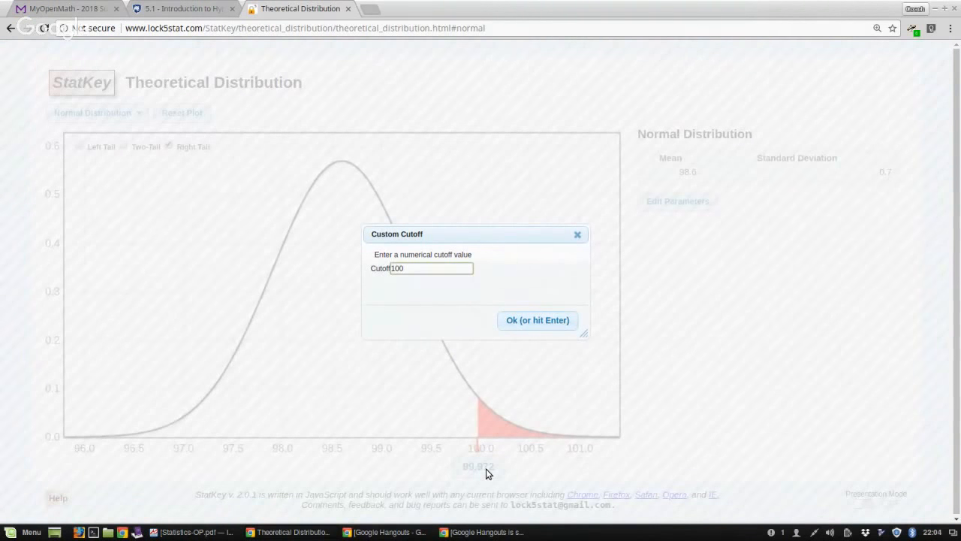
{"action": "key", "text": "BackSpace"}
{"action": "type", "text": "1"}
{"action": "key", "text": "Return"}
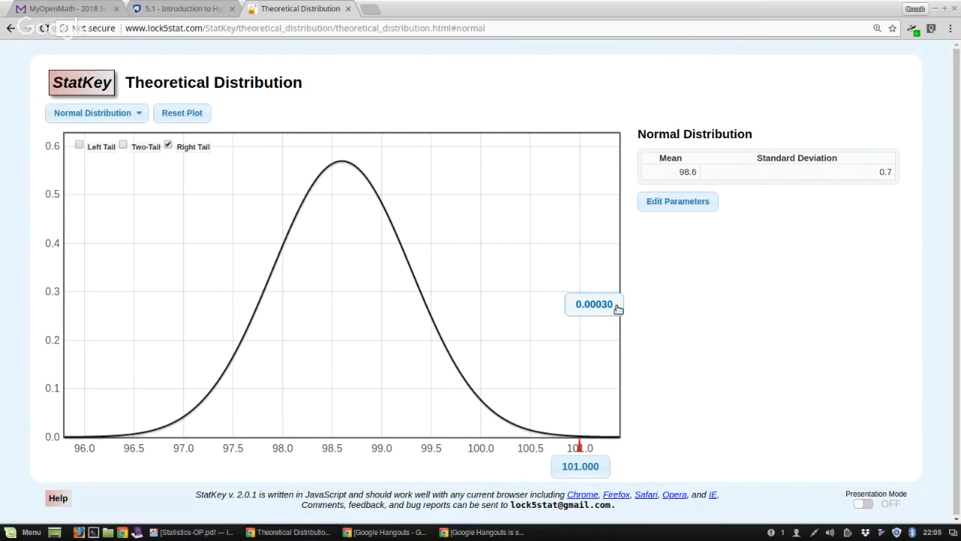
Step: Replace the right-tail shading with left-tail shading and set the left cutoff to 97
{"action": "left_click", "coordinate": [80, 144]}
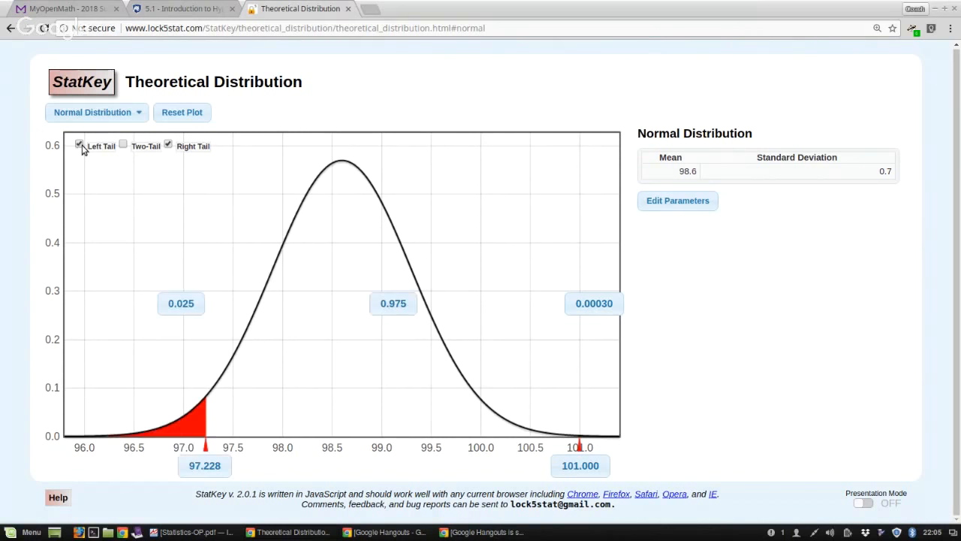
{"action": "left_click", "coordinate": [169, 145]}
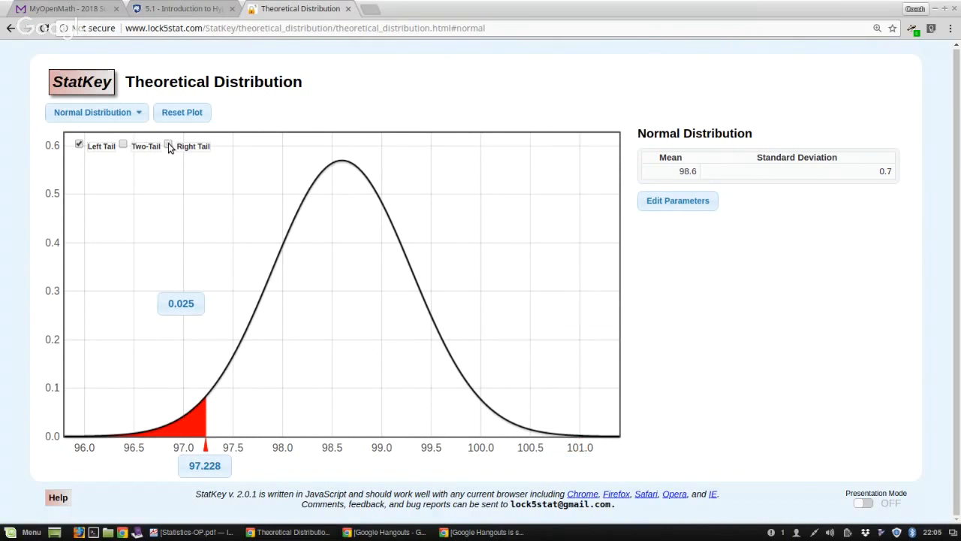
{"action": "left_click", "coordinate": [208, 466]}
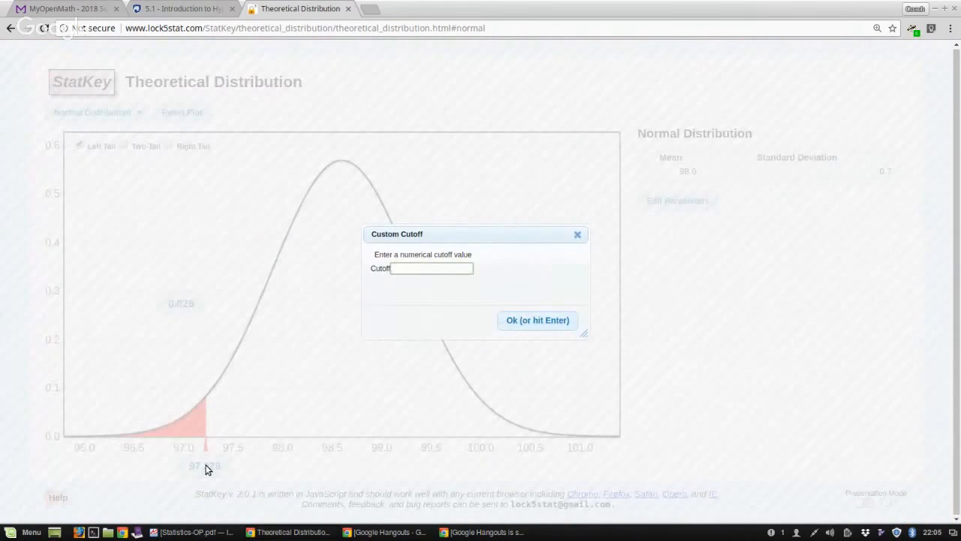
{"action": "type", "text": "97"}
{"action": "key", "text": "BackSpace"}
{"action": "key", "text": "BackSpace"}
{"action": "type", "text": "97"}
{"action": "key", "text": "Return"}
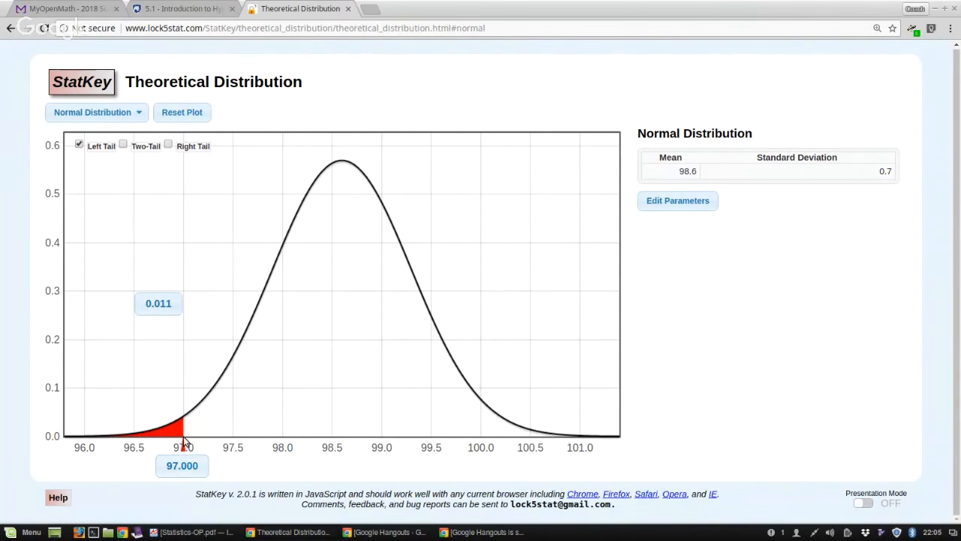
Step: Set the left-tail proportion to 0.05 to find its matching cutoff
{"action": "left_click", "coordinate": [167, 304]}
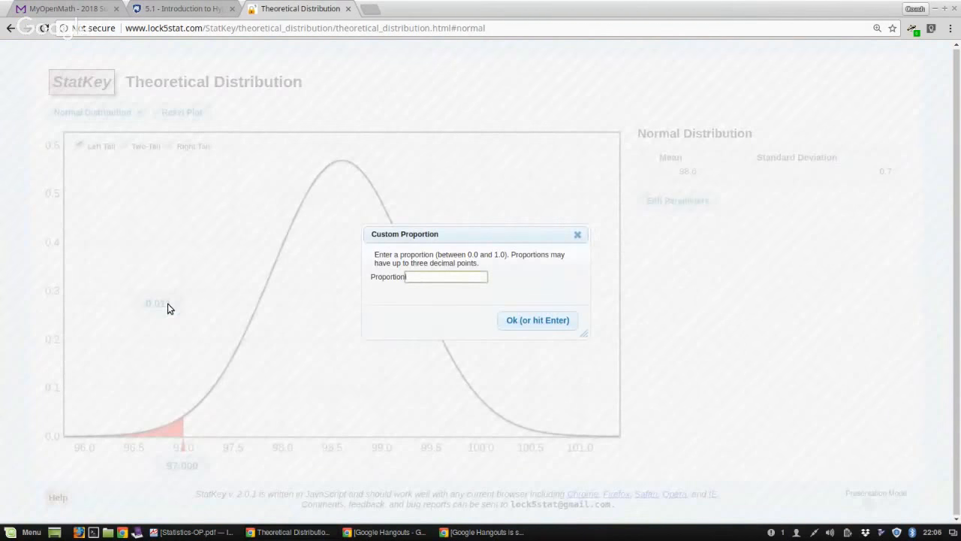
{"action": "type", "text": "0."}
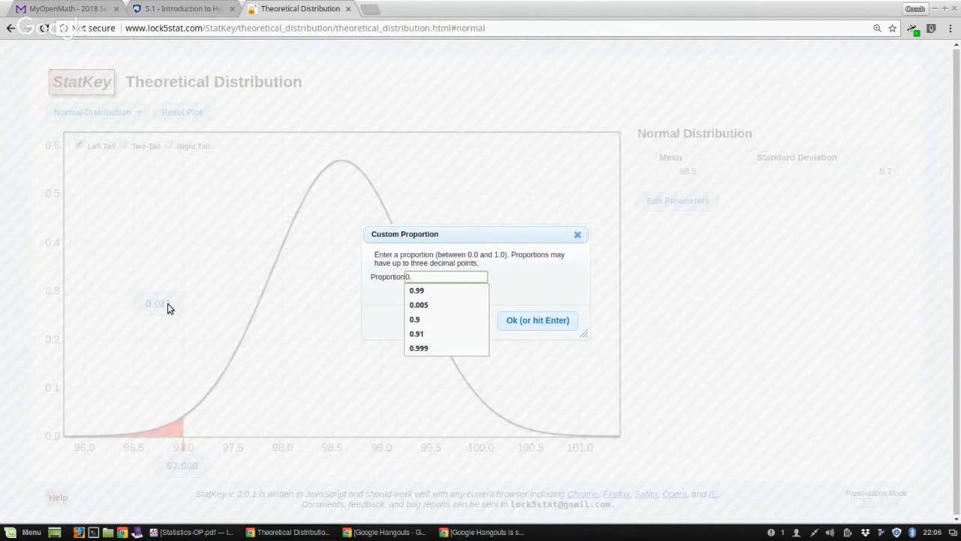
{"action": "type", "text": "05"}
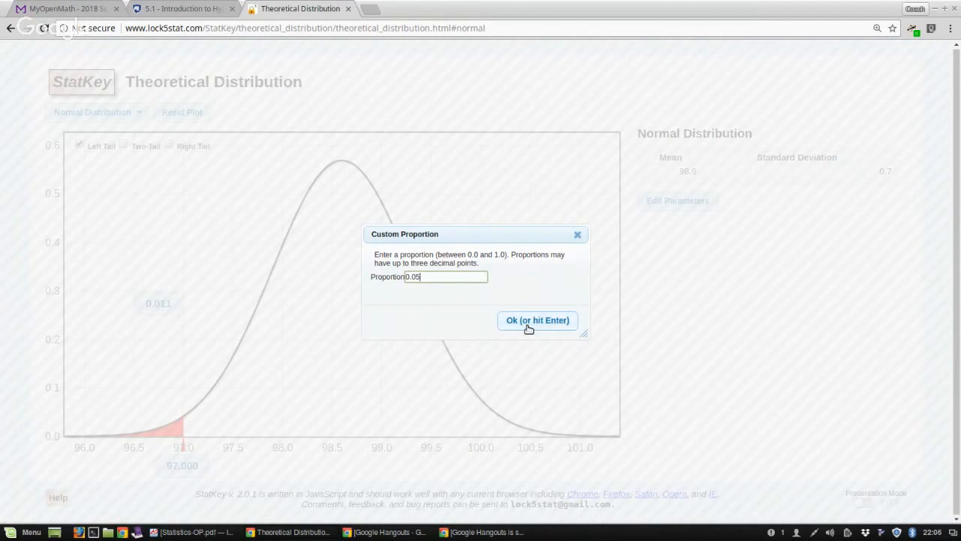
{"action": "left_click", "coordinate": [529, 321]}
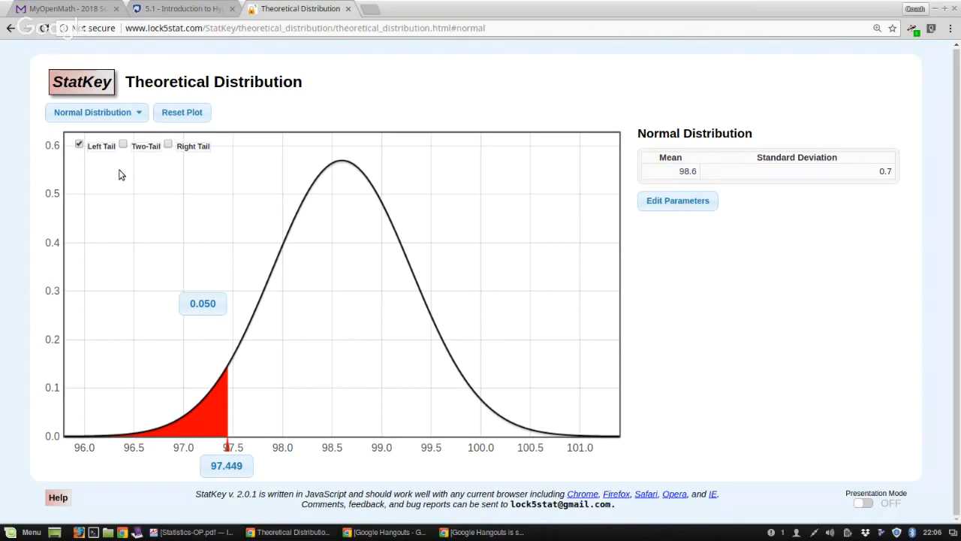
Step: Set the left-tail cutoff to 98.5 to find the proportion below it
{"action": "left_click", "coordinate": [234, 467]}
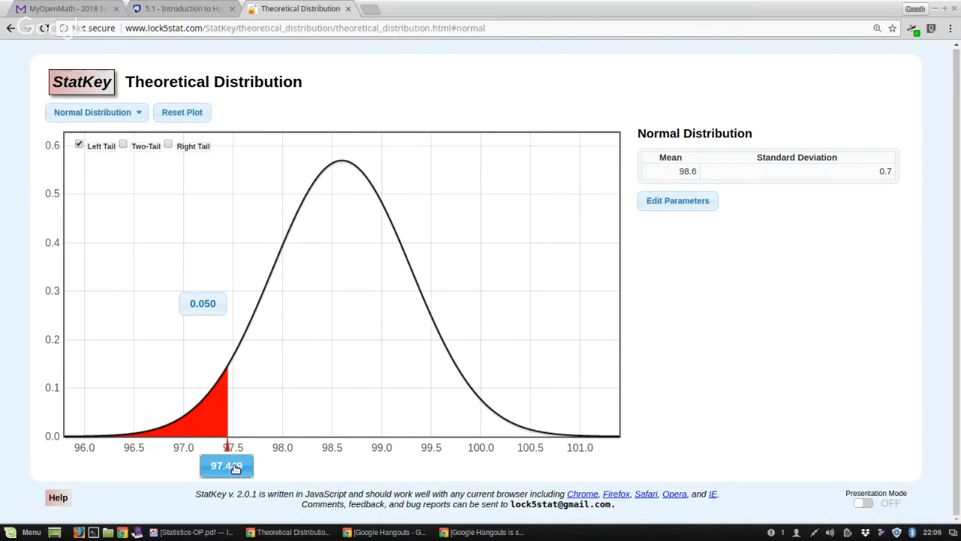
{"action": "type", "text": "9"}
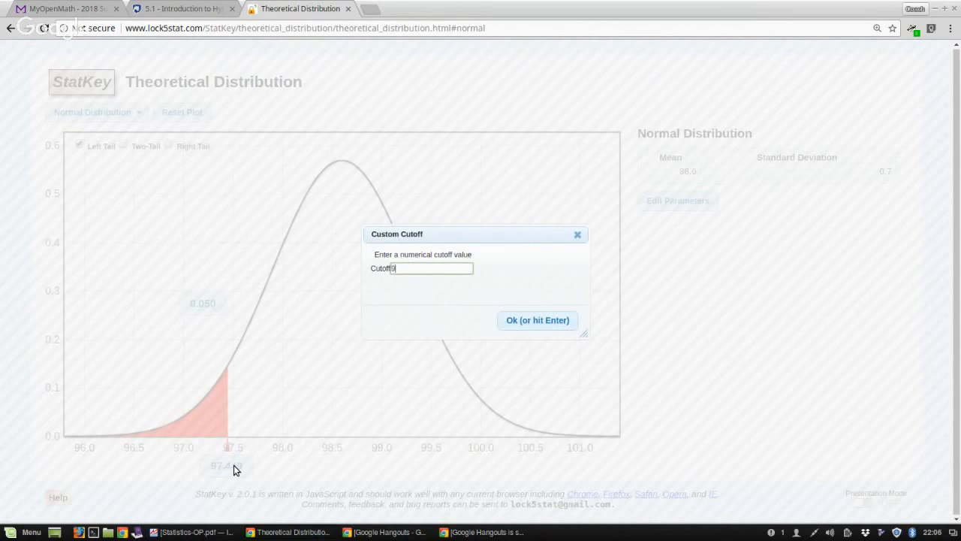
{"action": "type", "text": "8.5"}
{"action": "key", "text": "Return"}
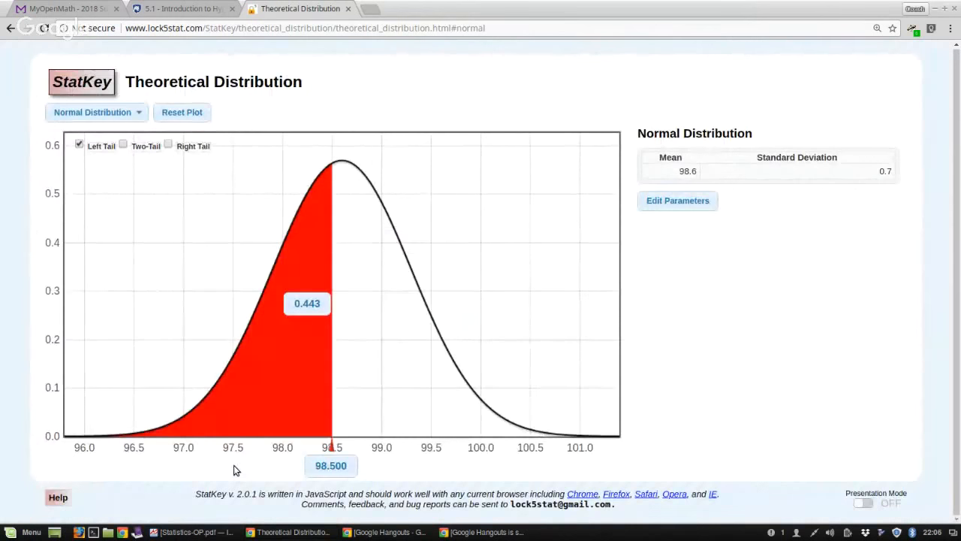
Step: Set the left-tail proportion to 0.5 to find its matching cutoff
{"action": "left_click", "coordinate": [310, 305]}
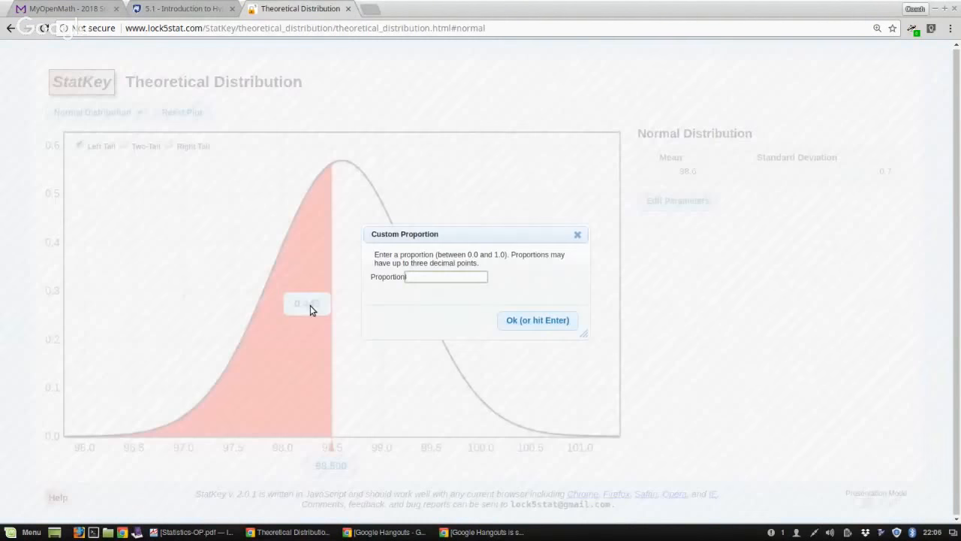
{"action": "type", "text": "0.5"}
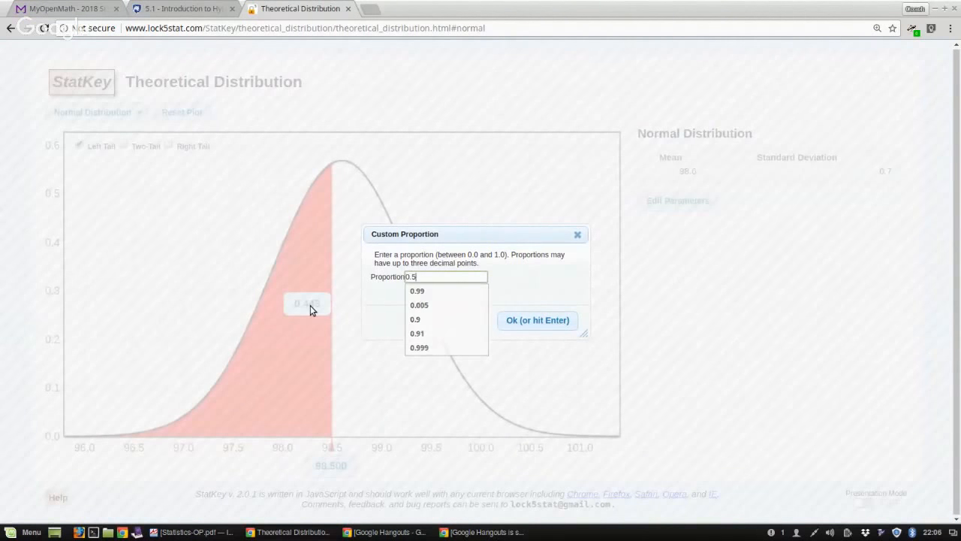
{"action": "key", "text": "Return"}
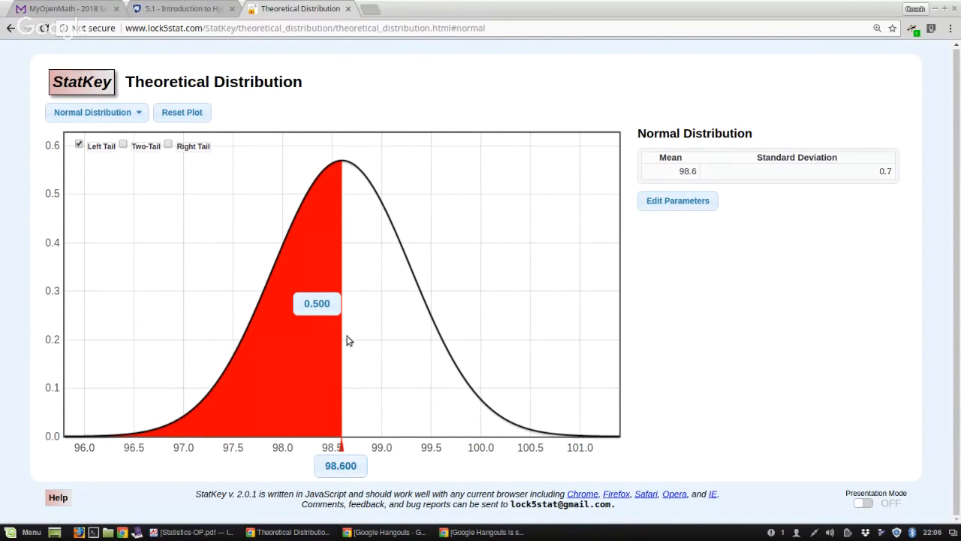
Step: Raise the left-tail proportion to 0.6 to find its matching cutoff
{"action": "left_click", "coordinate": [312, 303]}
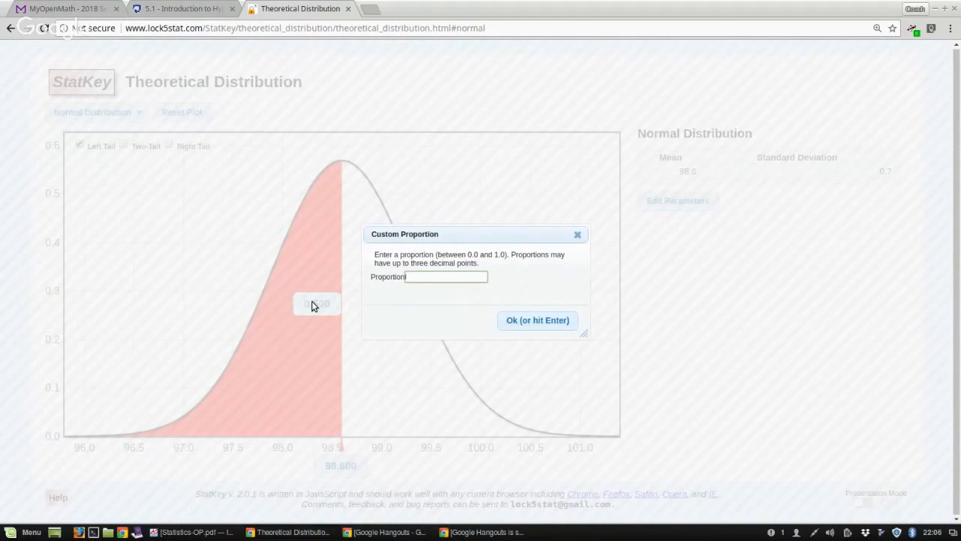
{"action": "type", "text": "0.6"}
{"action": "key", "text": "Return"}
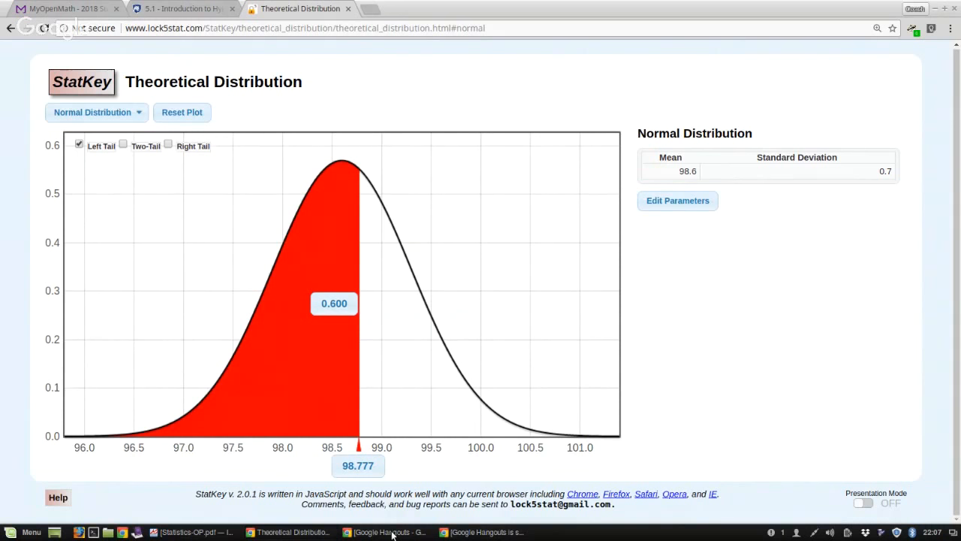
Step: Switch to the Google Hangouts window and stop the live broadcast
{"action": "left_click", "coordinate": [484, 532]}
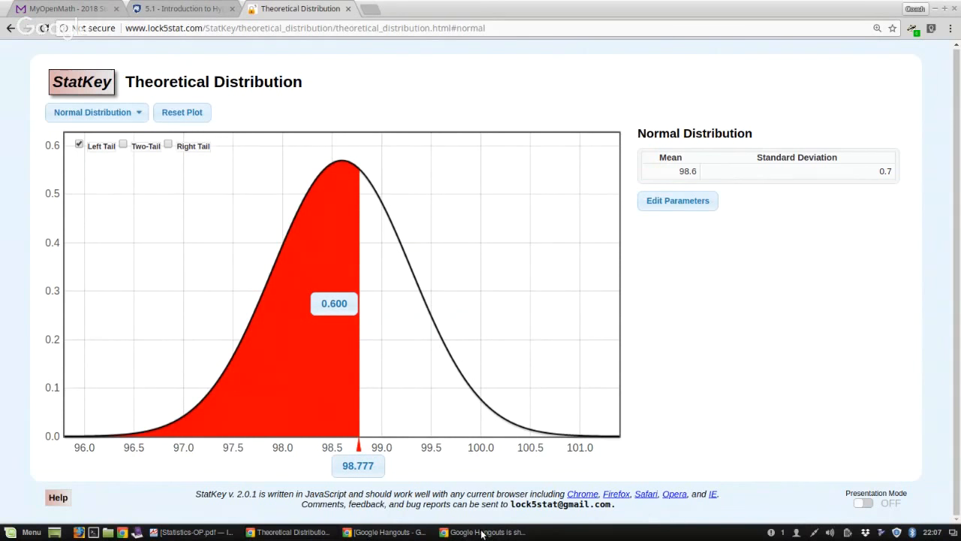
{"action": "left_click", "coordinate": [373, 532]}
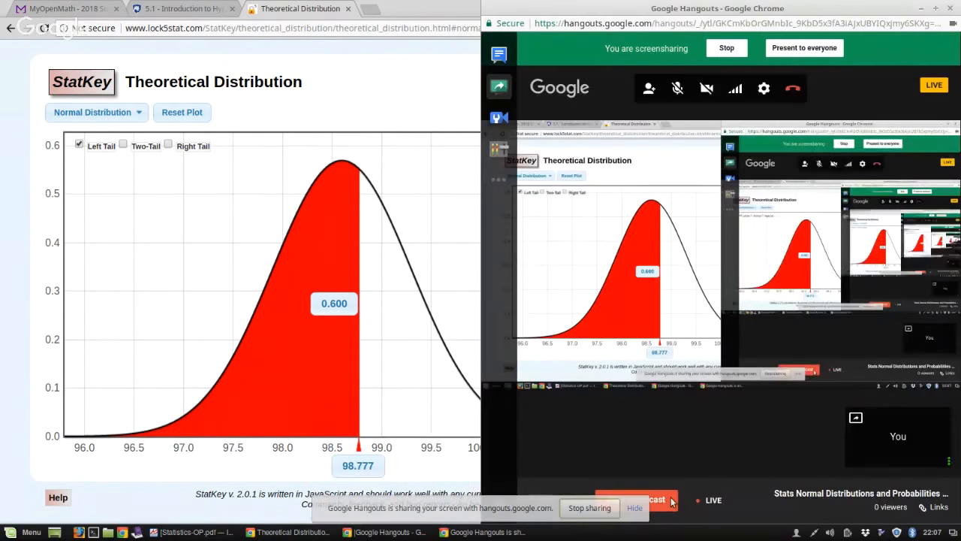
{"action": "left_click", "coordinate": [671, 500]}
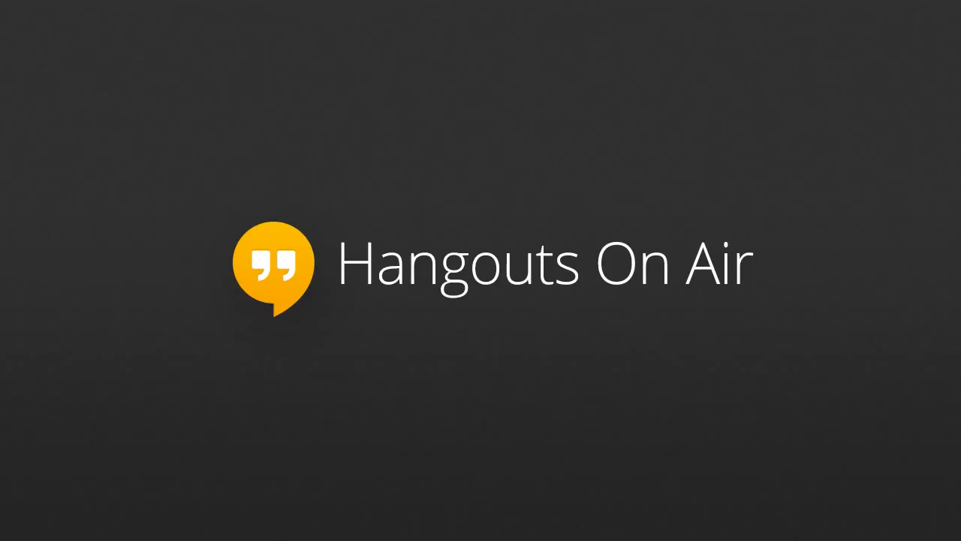